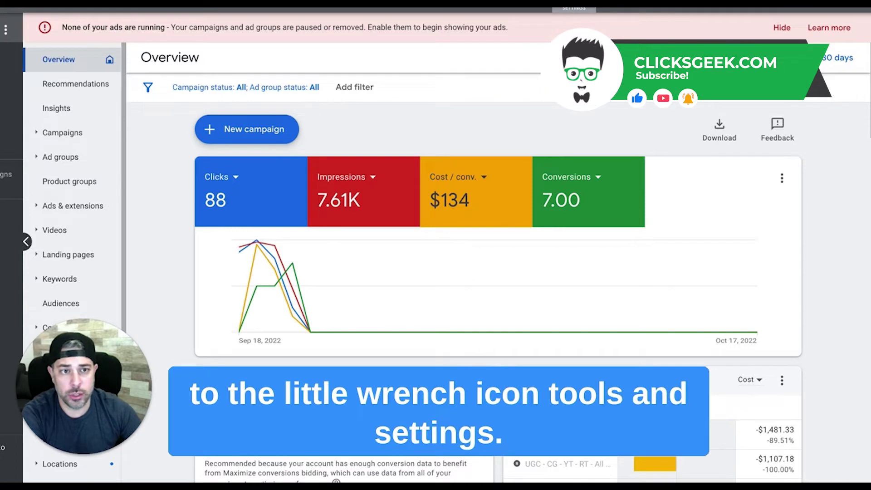
Start a new conversion action from Tools and settings > Measurement > Conversions
{"action": "left_click", "coordinate": [574, 8]}
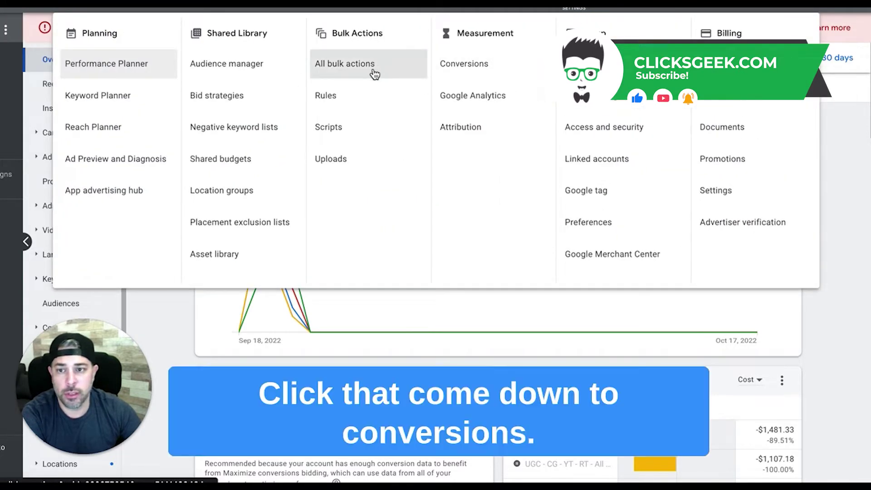
{"action": "left_click", "coordinate": [479, 71]}
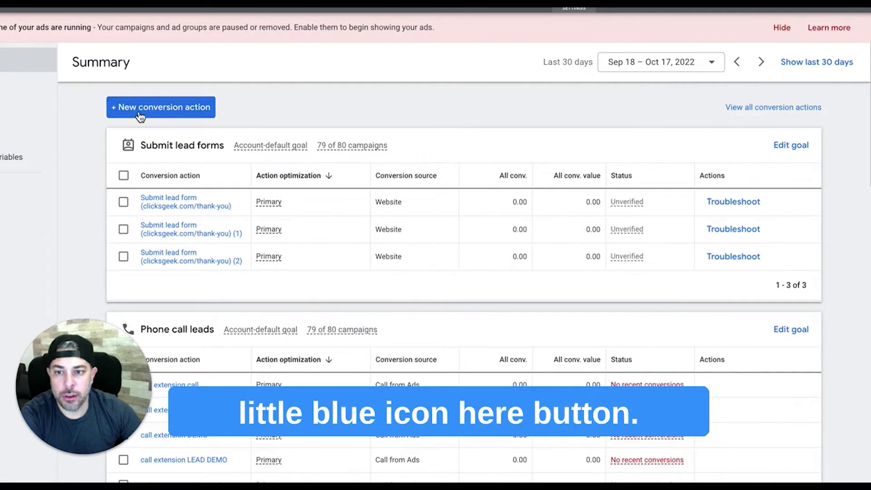
{"action": "left_click", "coordinate": [186, 110]}
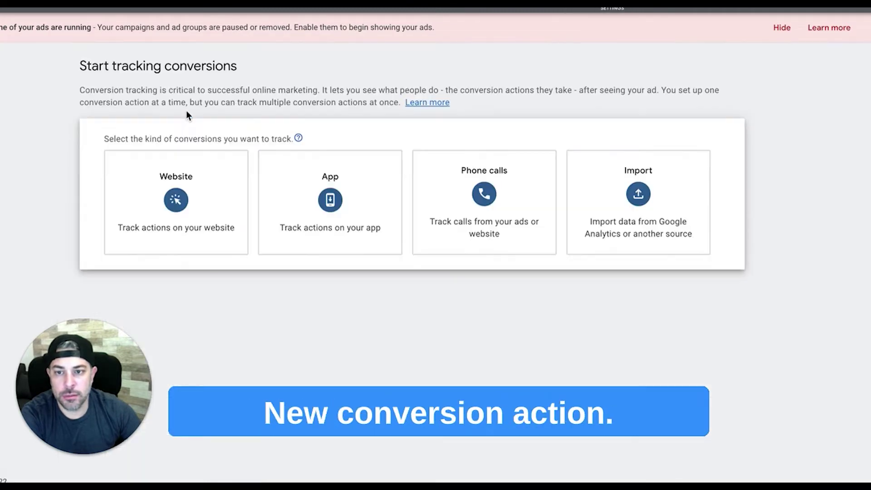
Track Phone calls from ads using call extensions or call-only ads, and continue
{"action": "left_click", "coordinate": [503, 190]}
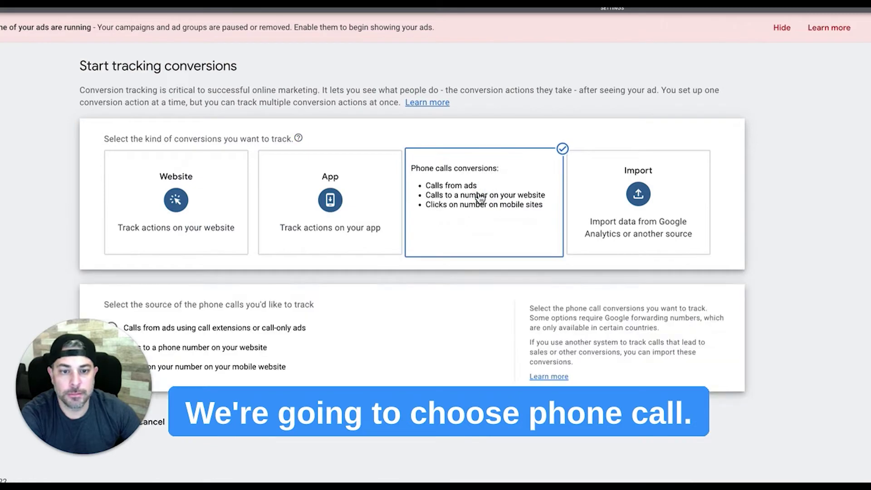
{"action": "left_click_drag", "start_coordinate": [90, 378], "coordinate": [770, 415]}
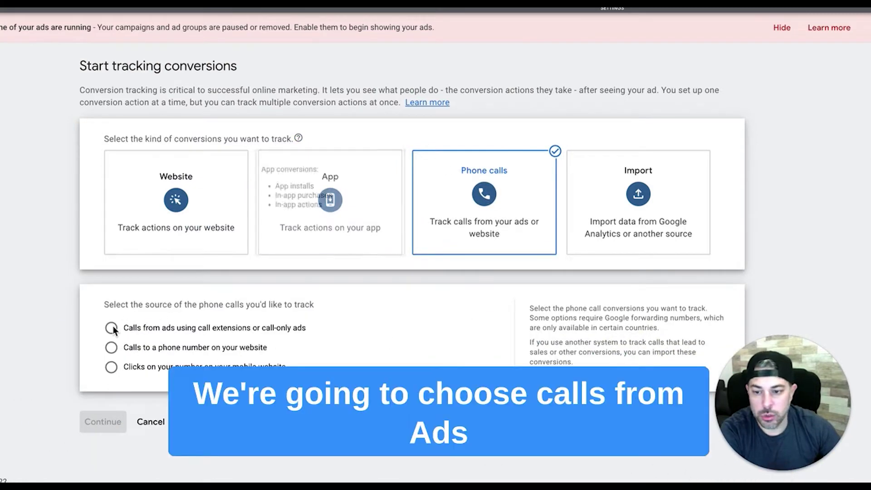
{"action": "left_click", "coordinate": [112, 328]}
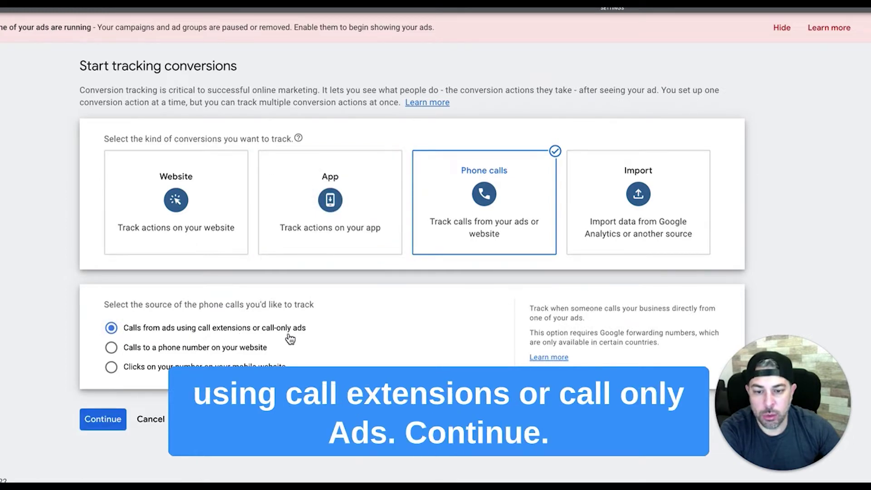
{"action": "left_click", "coordinate": [91, 420]}
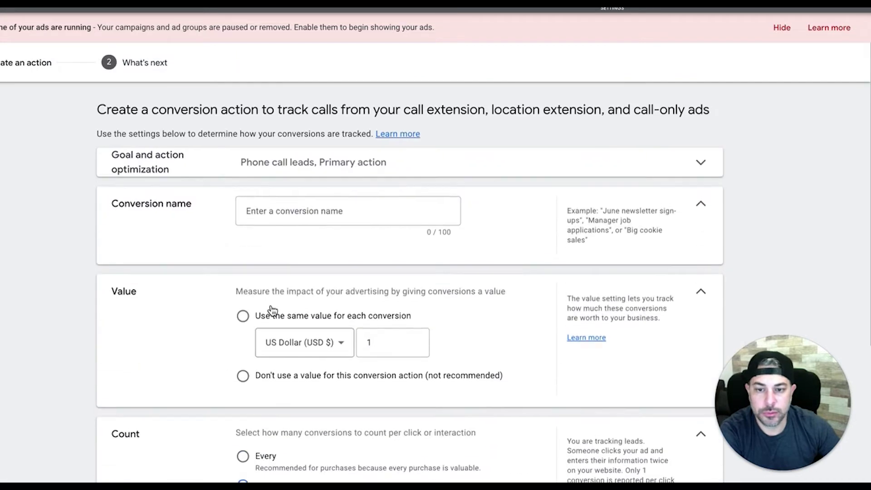
Enter the conversion name 'call extension ophone call', correcting 'ophone' to 'phone'
{"action": "left_click", "coordinate": [268, 220]}
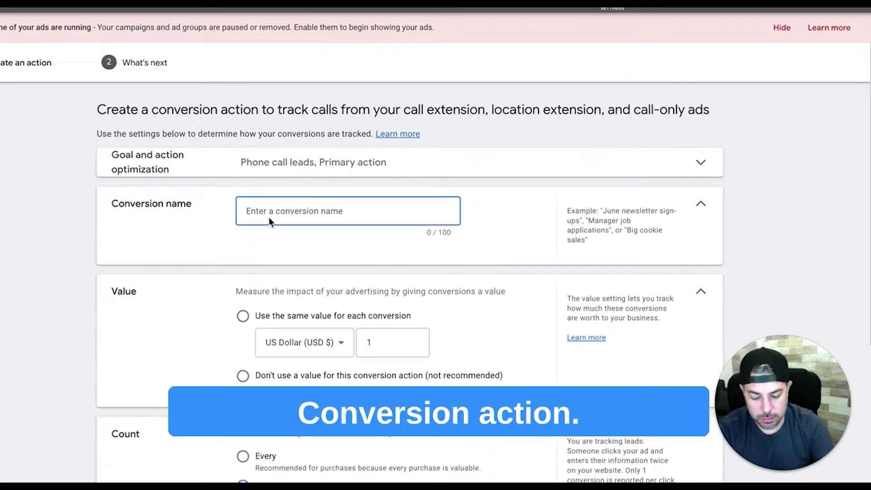
{"action": "type", "text": "ca"}
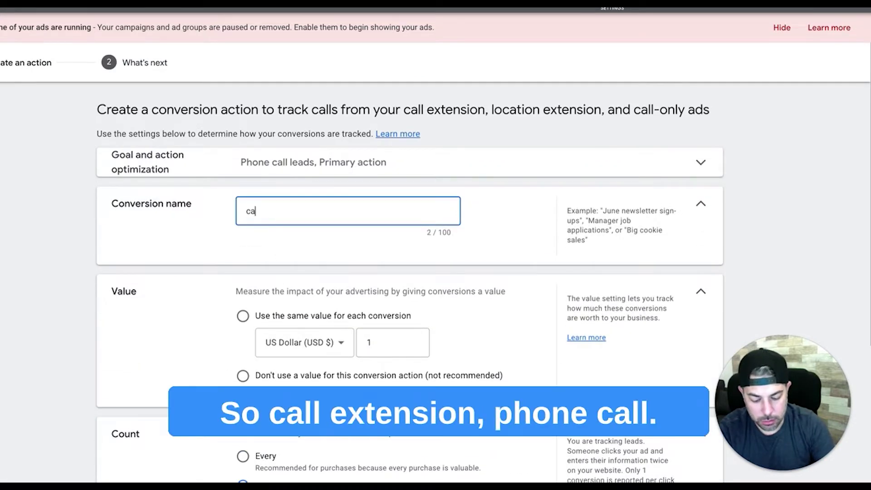
{"action": "type", "text": "ll extension "}
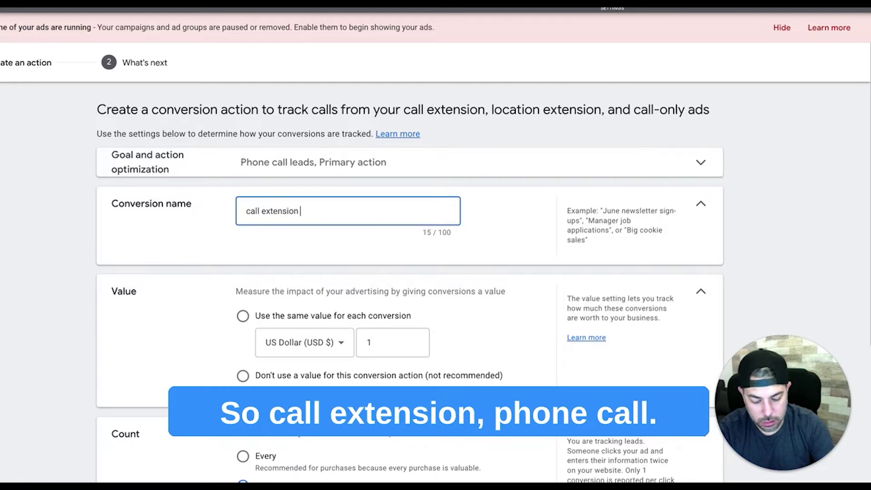
{"action": "type", "text": "ophone call"}
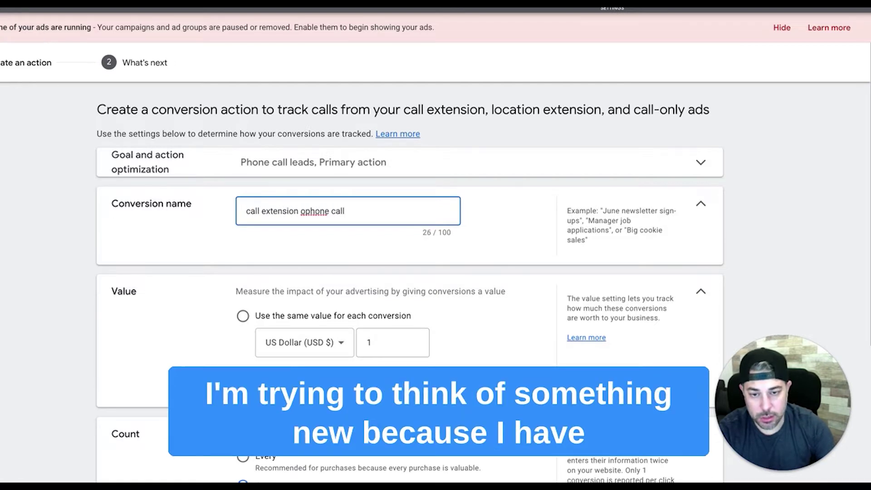
{"action": "right_click", "coordinate": [311, 212]}
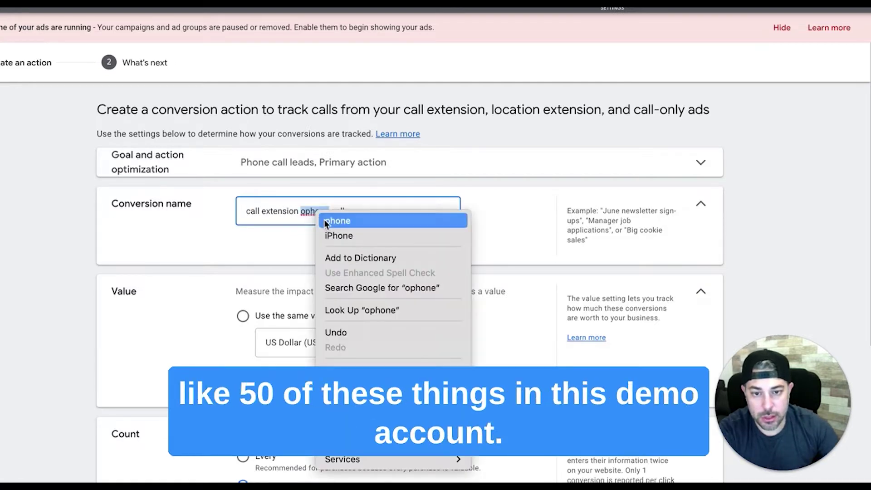
{"action": "left_click", "coordinate": [325, 220]}
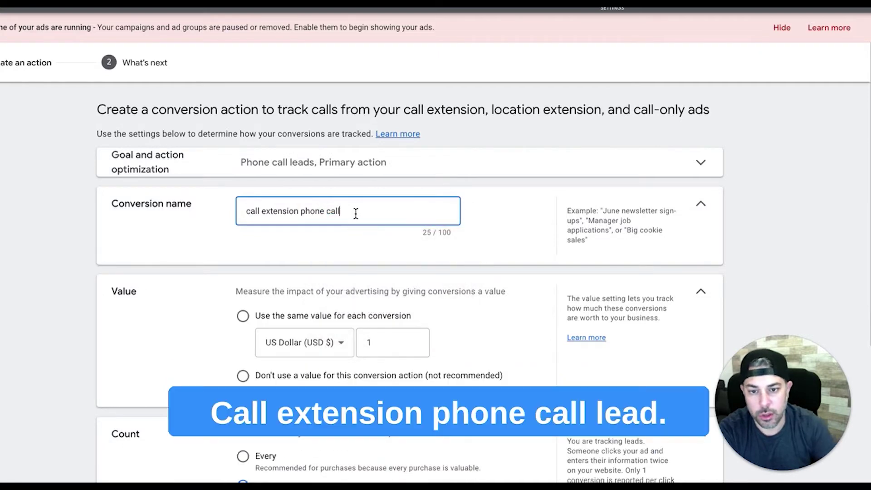
Finish the name with 'lead', choose no conversion value, and keep Count at One
{"action": "type", "text": "lead"}
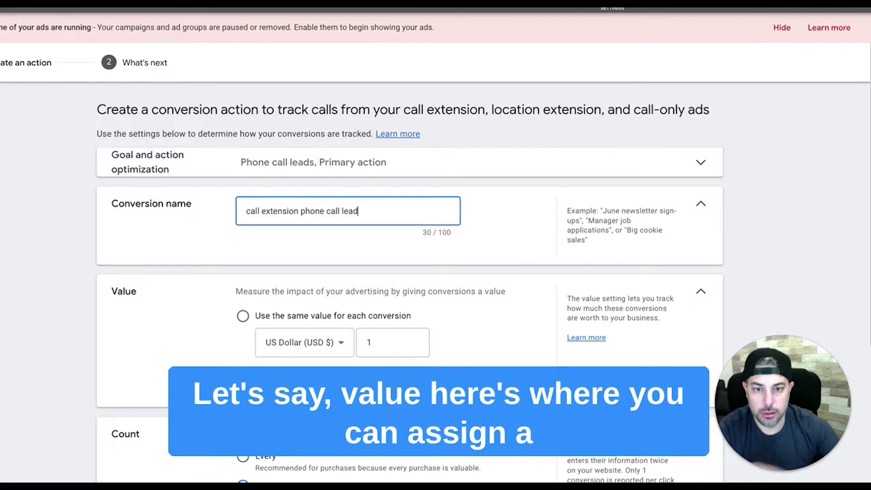
{"action": "scroll", "coordinate": [197, 302], "scroll_direction": "down", "scroll_amount": 2}
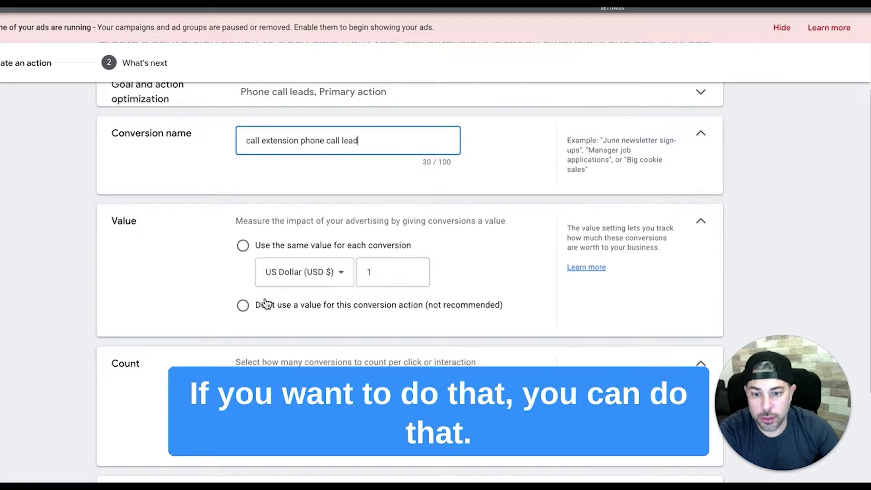
{"action": "left_click", "coordinate": [243, 305]}
{"action": "scroll", "coordinate": [188, 280], "scroll_direction": "down", "scroll_amount": 4}
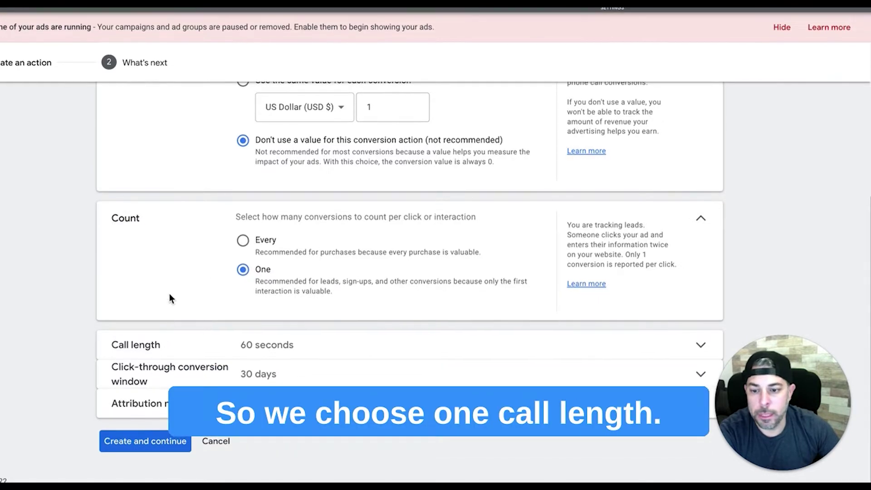
Change the minimum call length from 60 to 1 second and create the conversion action
{"action": "left_click", "coordinate": [267, 349]}
{"action": "scroll", "coordinate": [339, 350], "scroll_direction": "down", "scroll_amount": 2}
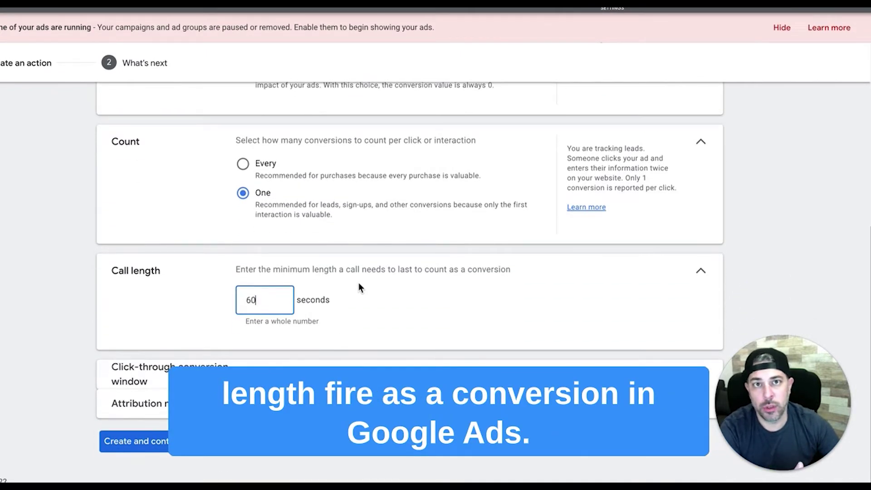
{"action": "left_click_drag", "start_coordinate": [267, 300], "coordinate": [233, 297]}
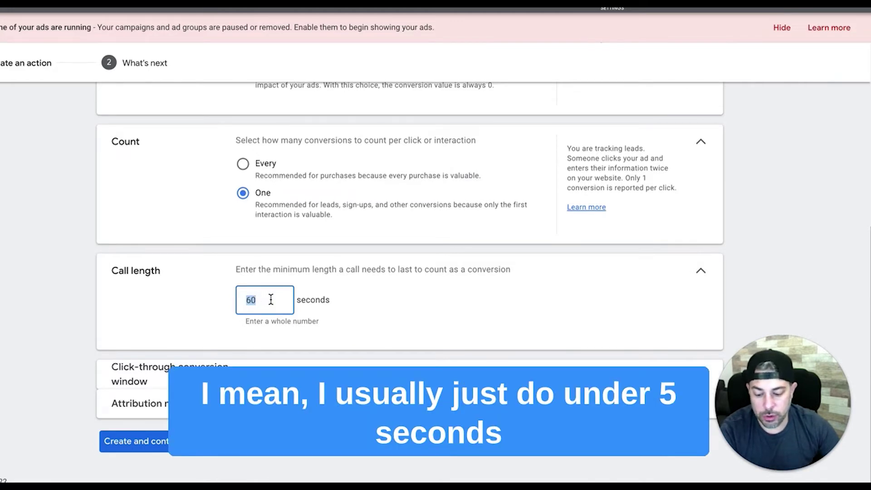
{"action": "type", "text": "1"}
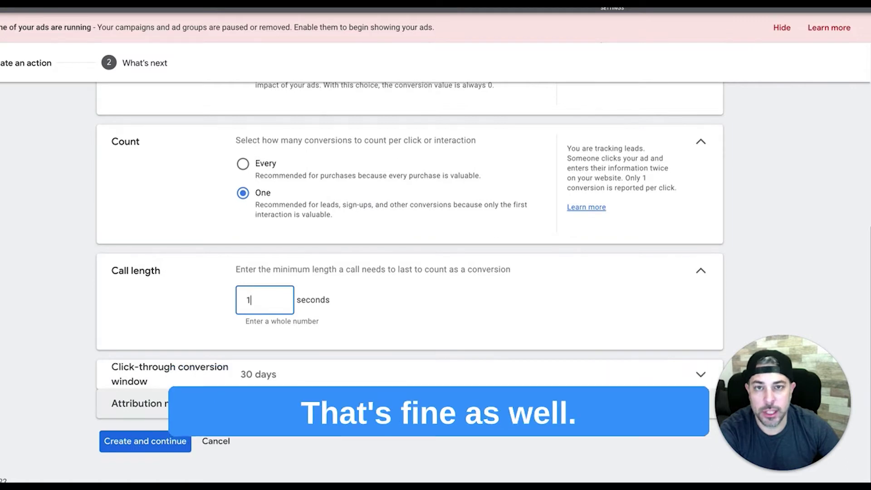
{"action": "left_click", "coordinate": [146, 442]}
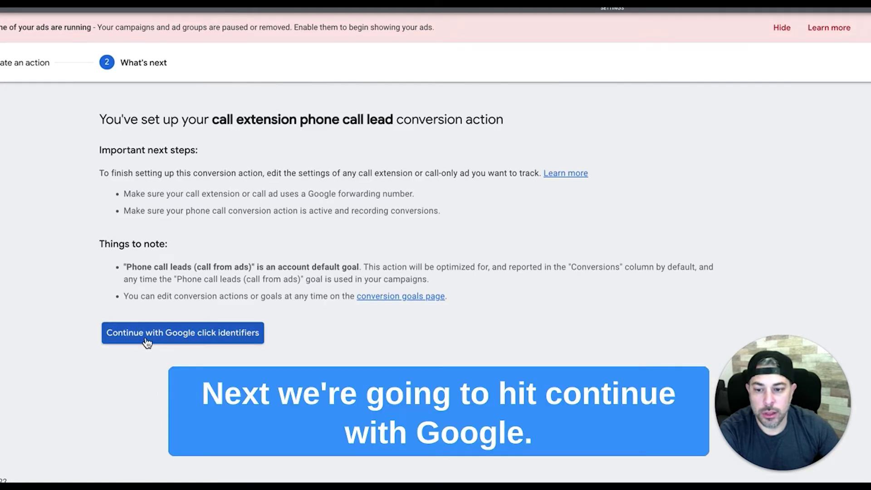
Finish the setup by continuing with Google click identifiers
{"action": "left_click", "coordinate": [218, 338]}
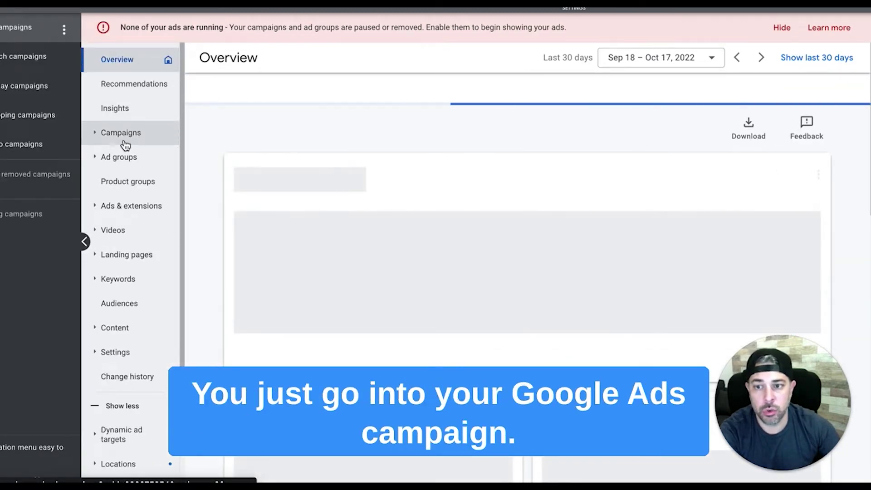
List campaigns of all statuses and open NICHE Search Campaign (Lead Gen)
{"action": "left_click", "coordinate": [122, 139]}
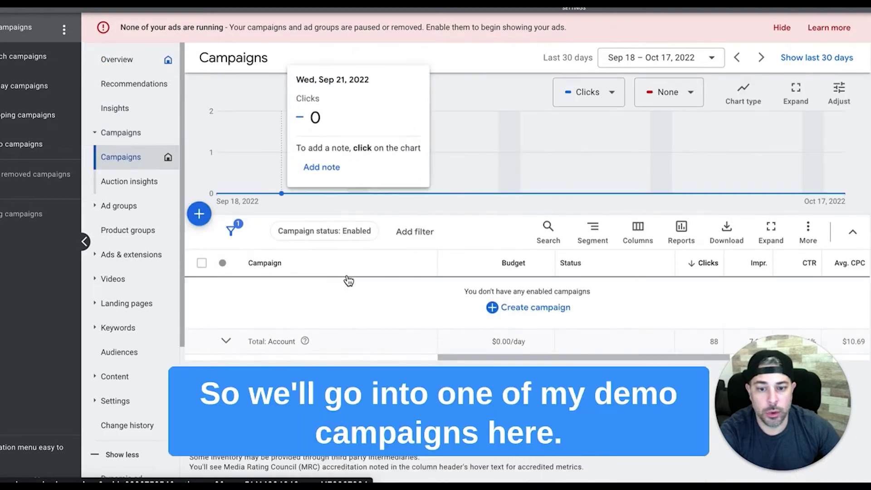
{"action": "left_click", "coordinate": [319, 233]}
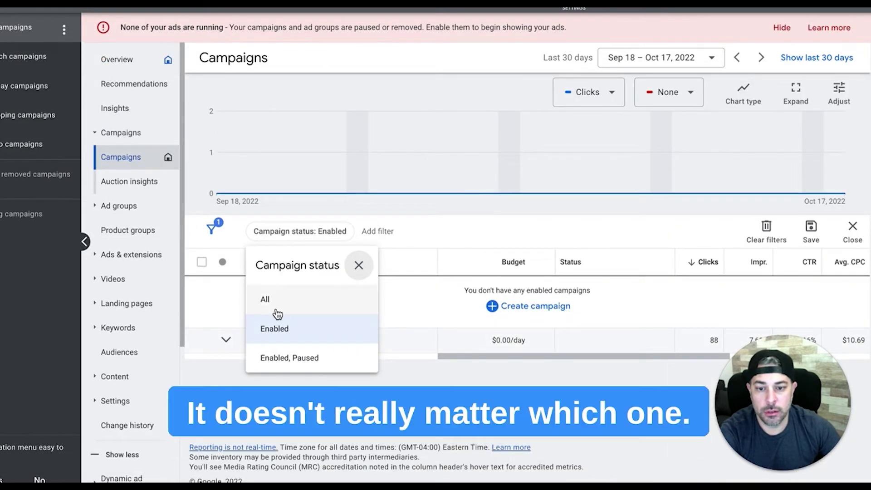
{"action": "left_click", "coordinate": [276, 302]}
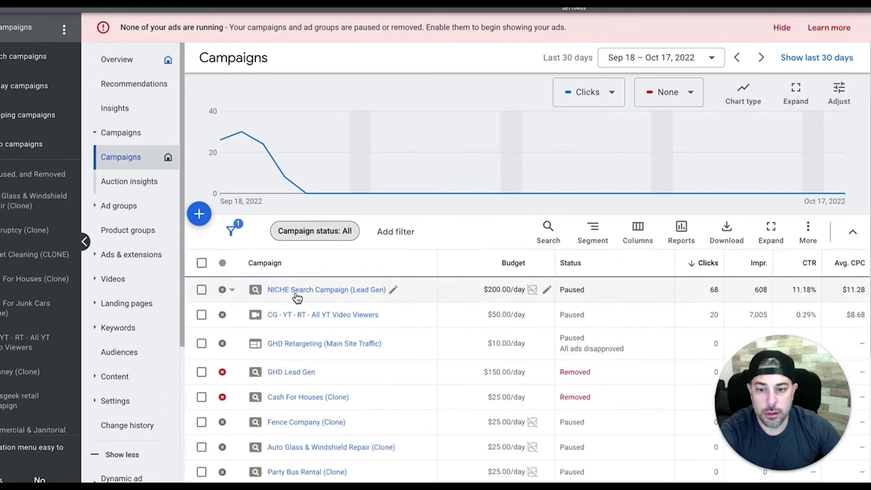
{"action": "left_click", "coordinate": [284, 293]}
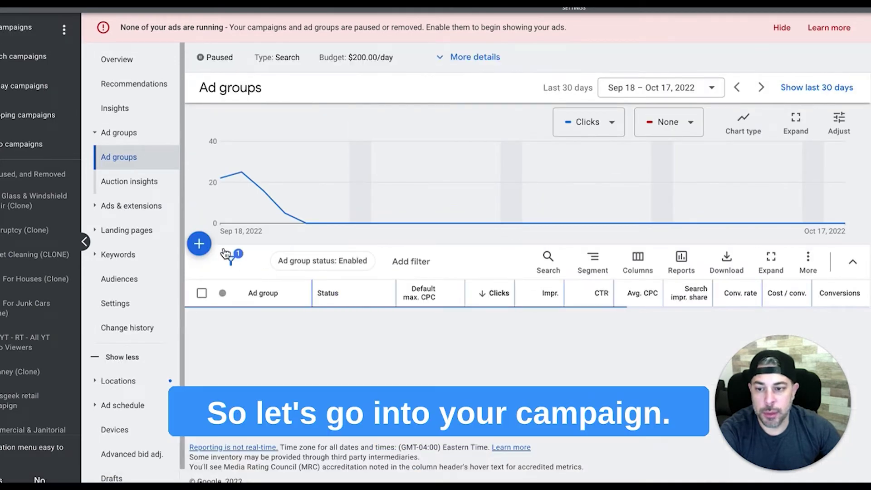
Go to the campaign's Ads & extensions > Extensions and start a new extension
{"action": "left_click", "coordinate": [97, 210]}
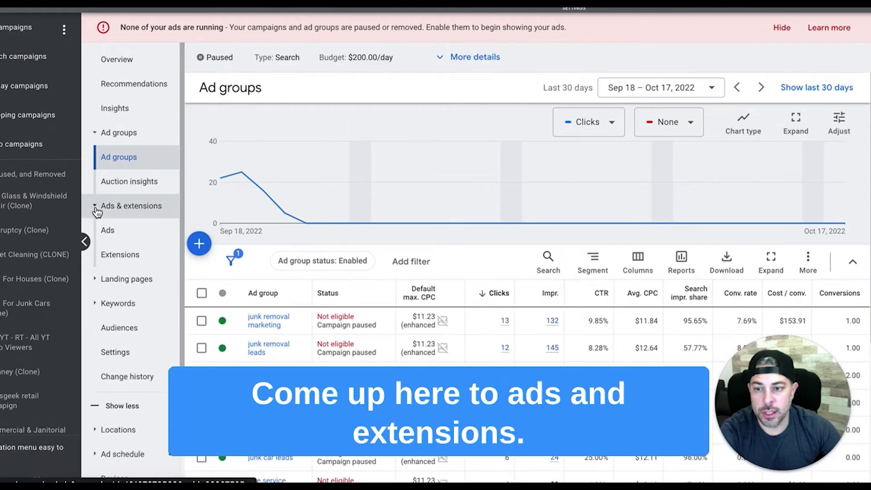
{"action": "left_click", "coordinate": [120, 255]}
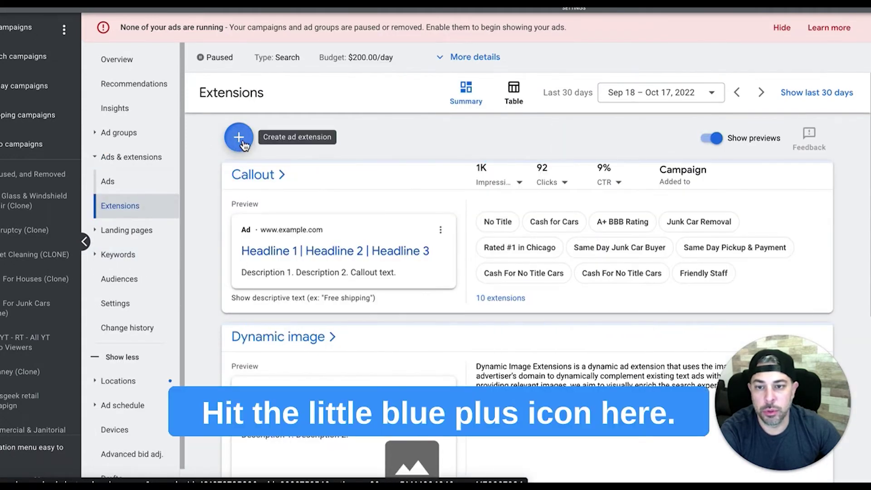
{"action": "left_click", "coordinate": [239, 138]}
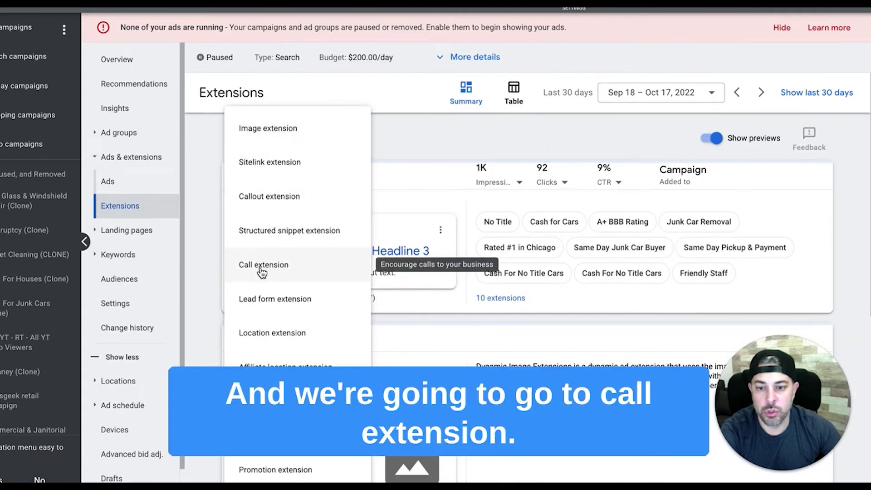
Choose Call extension and place the cursor in the Phone number field
{"action": "left_click", "coordinate": [262, 267]}
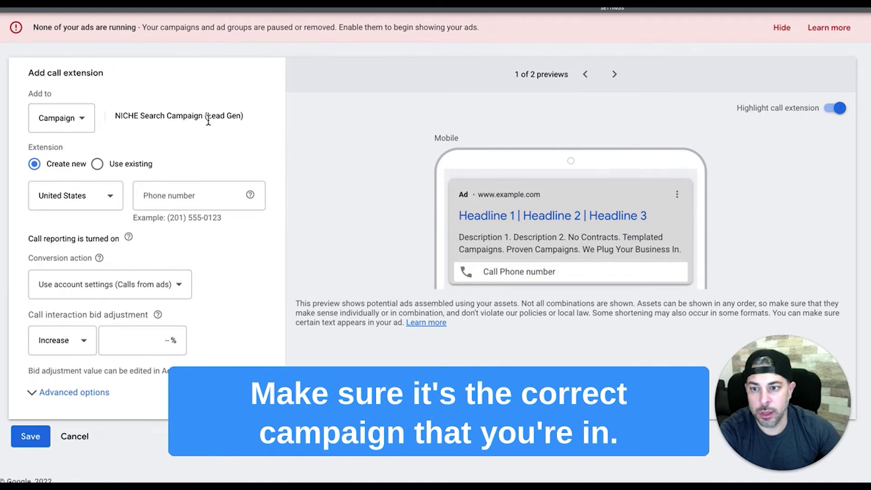
{"action": "left_click", "coordinate": [161, 196]}
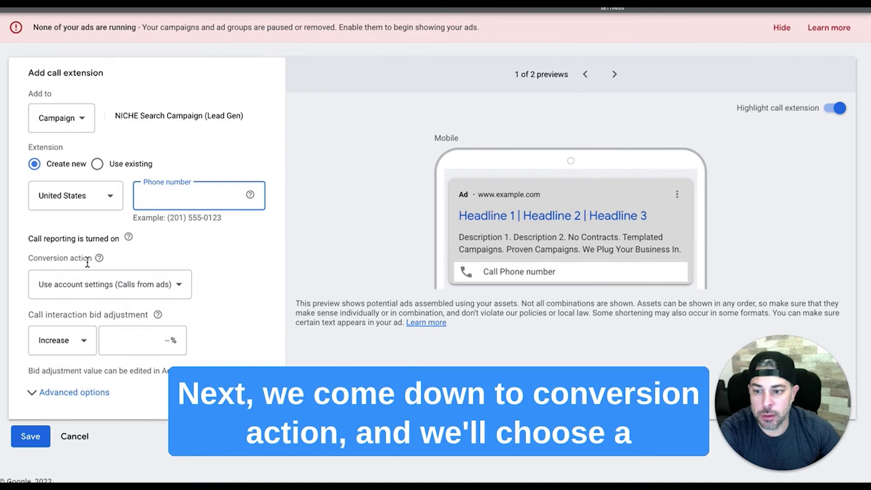
Set the call extension's conversion action to 'call extension phone call lead'
{"action": "left_click", "coordinate": [178, 284]}
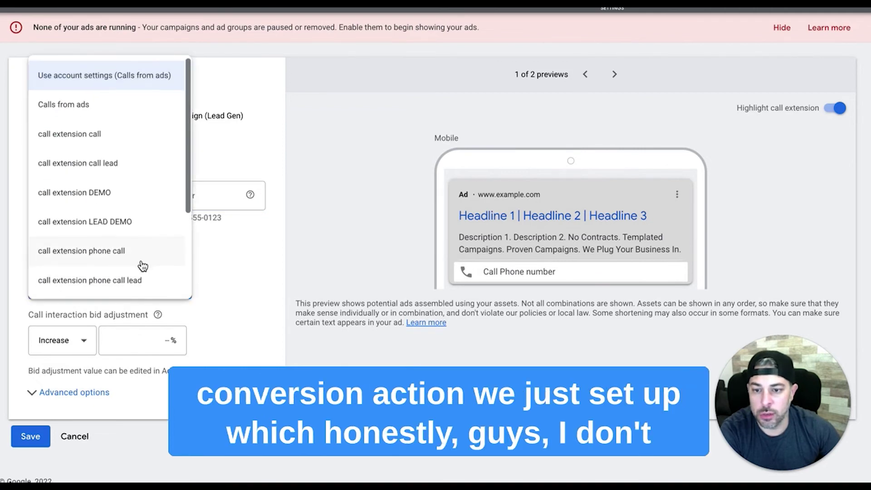
{"action": "scroll", "coordinate": [142, 265], "scroll_direction": "down", "scroll_amount": 3}
{"action": "scroll", "coordinate": [143, 265], "scroll_direction": "up", "scroll_amount": 2}
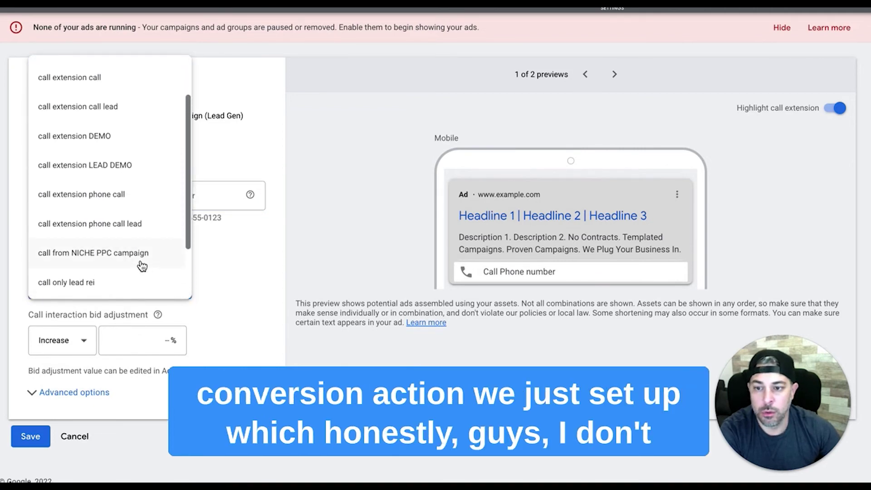
{"action": "scroll", "coordinate": [101, 253], "scroll_direction": "up", "scroll_amount": 2}
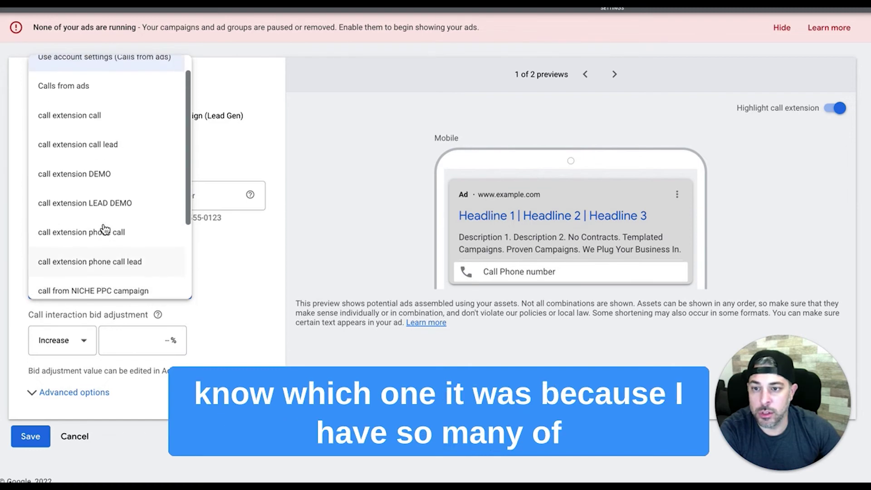
{"action": "scroll", "coordinate": [105, 230], "scroll_direction": "down", "scroll_amount": 2}
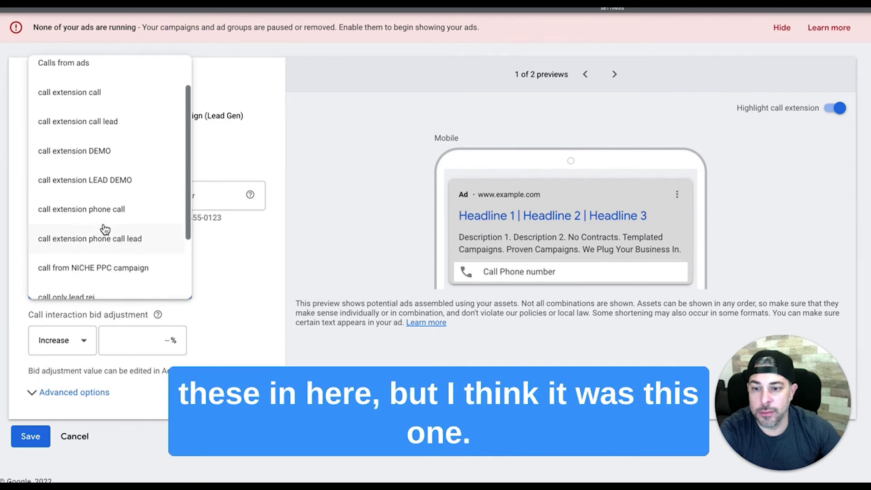
{"action": "left_click", "coordinate": [76, 241]}
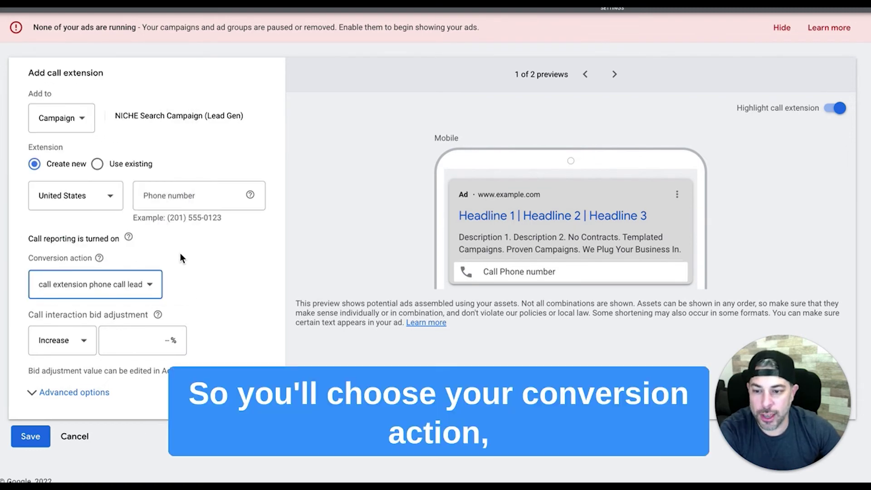